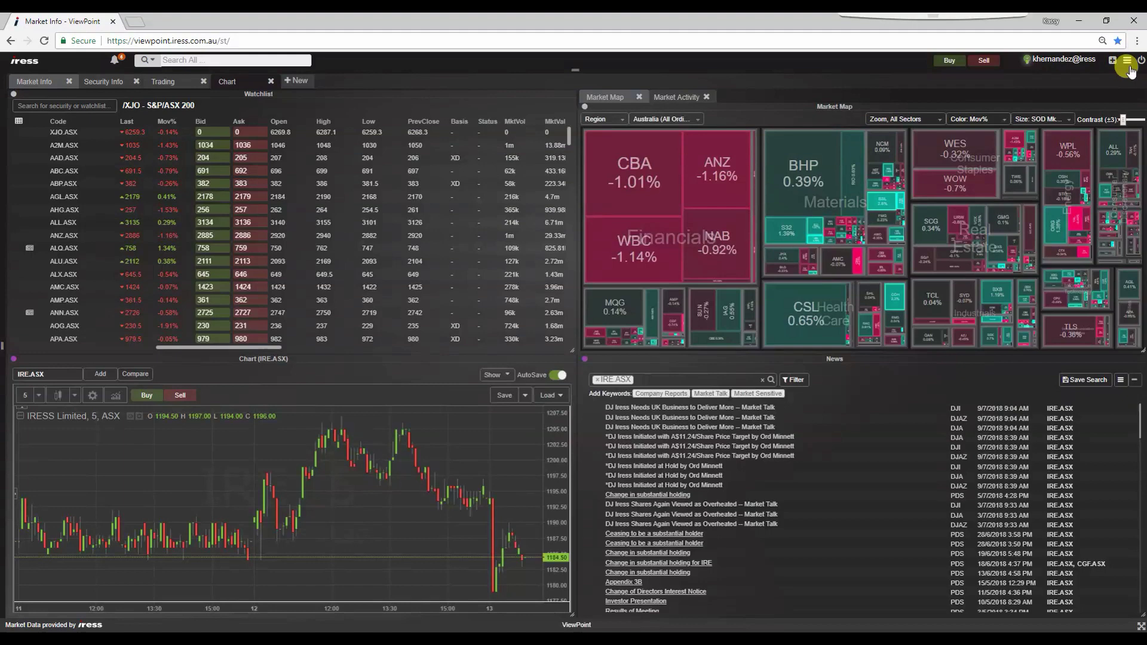
Download IRESSViewPointExcelAddIn (3).exe via the ViewPoint menu's Download Excel Addin, confirming with Yes.
{"action": "left_click", "coordinate": [1128, 64]}
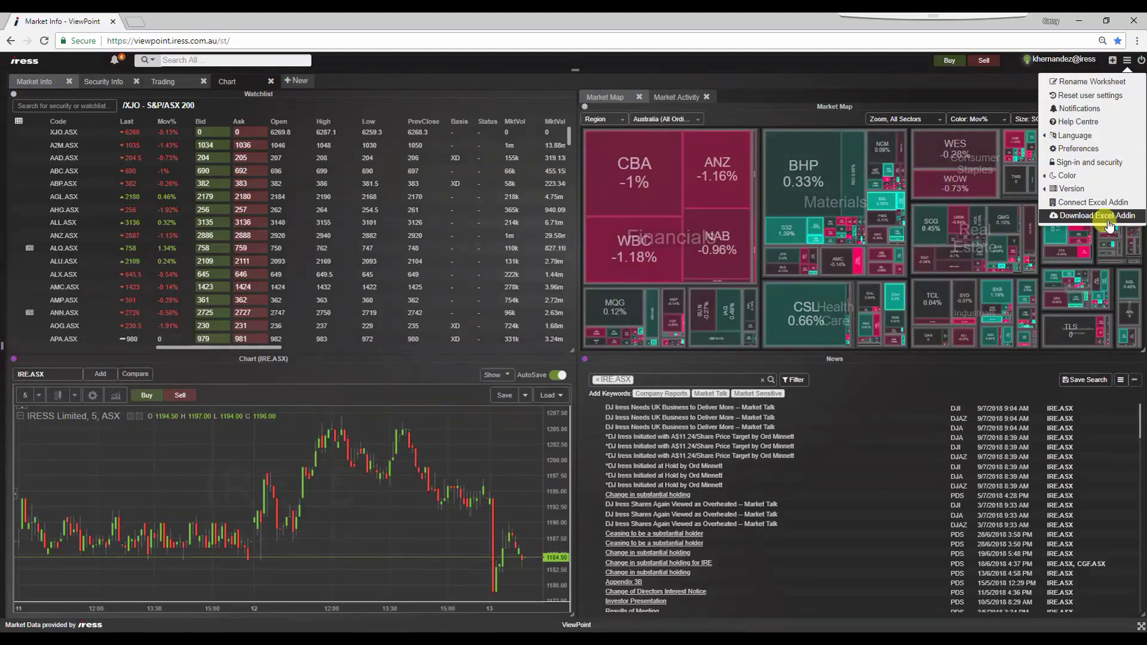
{"action": "left_click", "coordinate": [994, 158]}
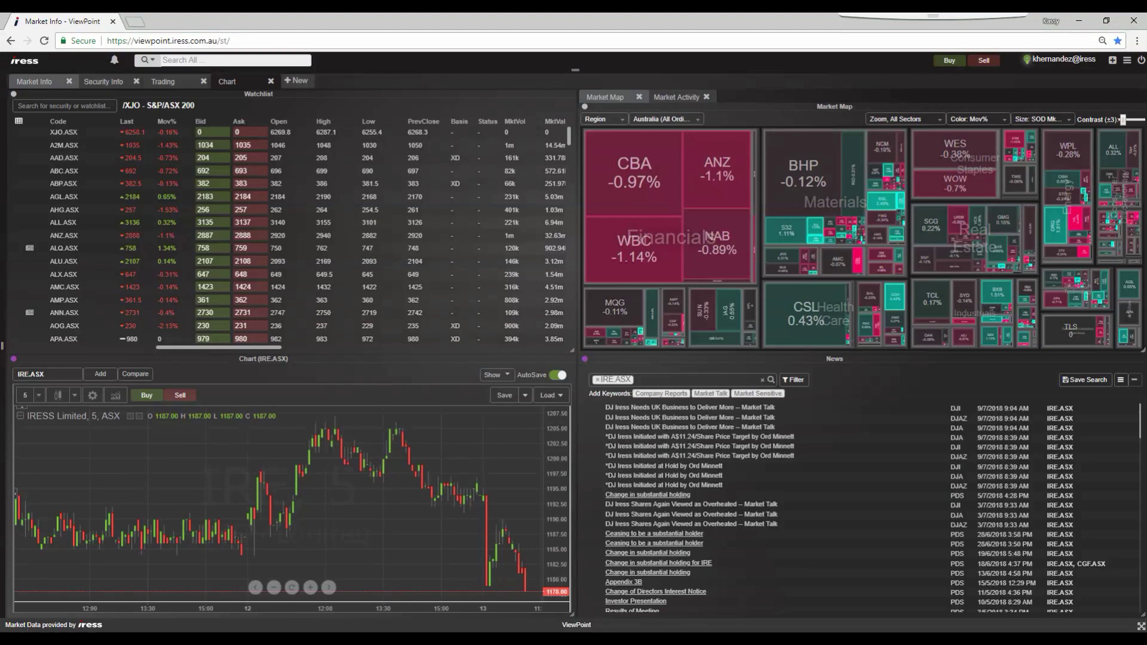
{"action": "left_click", "coordinate": [1127, 63]}
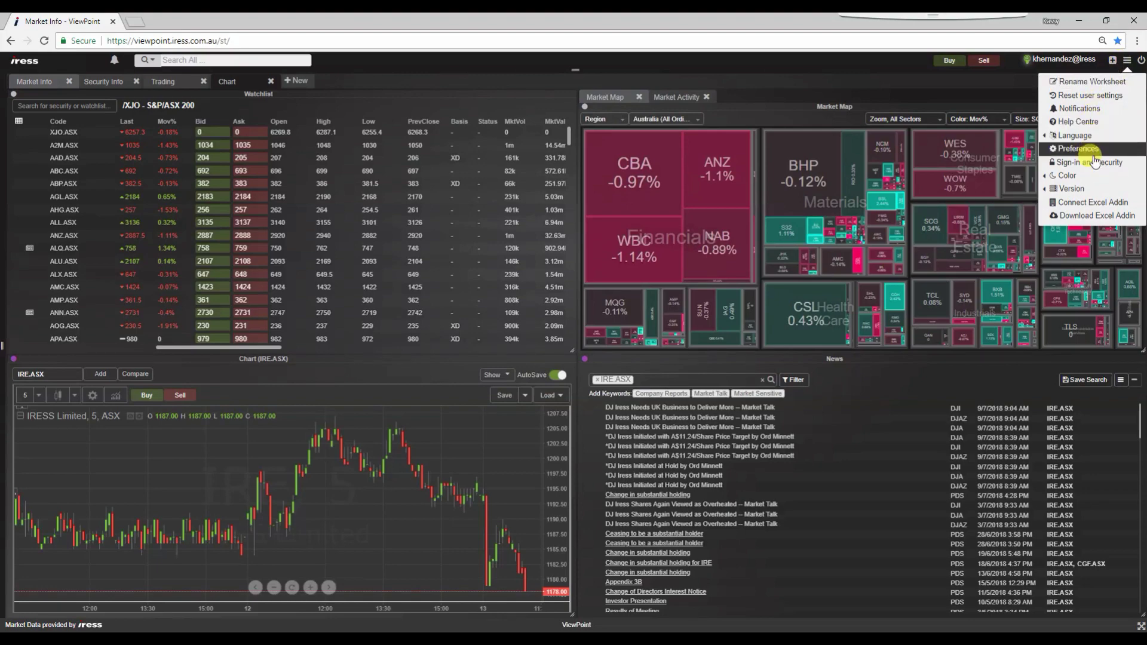
{"action": "left_click", "coordinate": [1094, 217]}
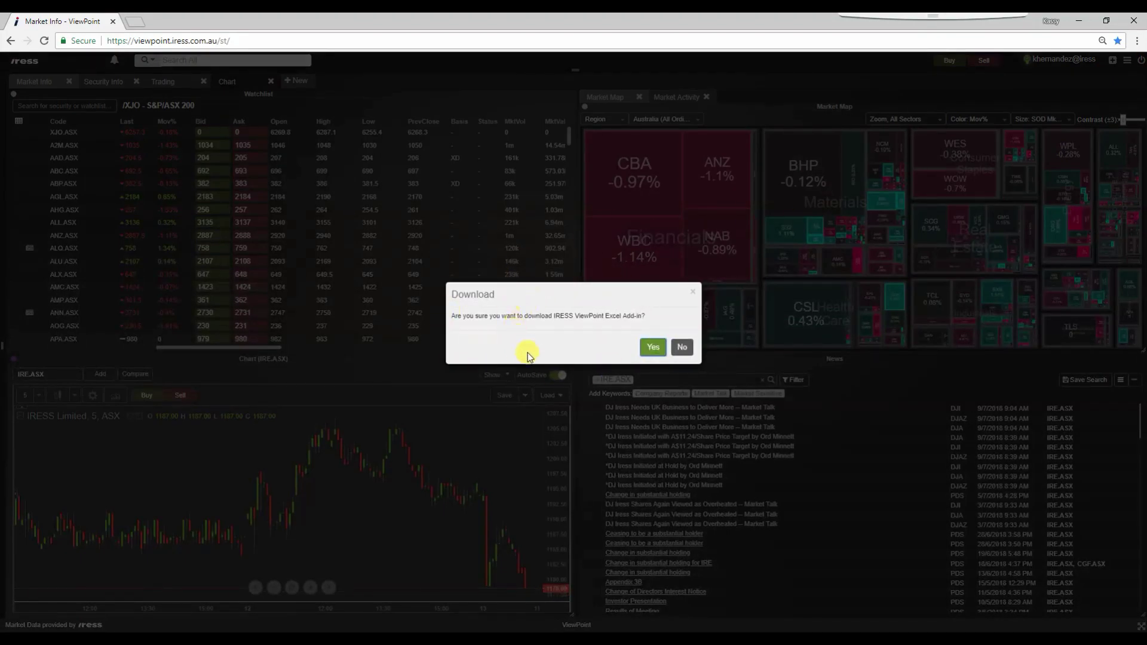
{"action": "left_click", "coordinate": [656, 350]}
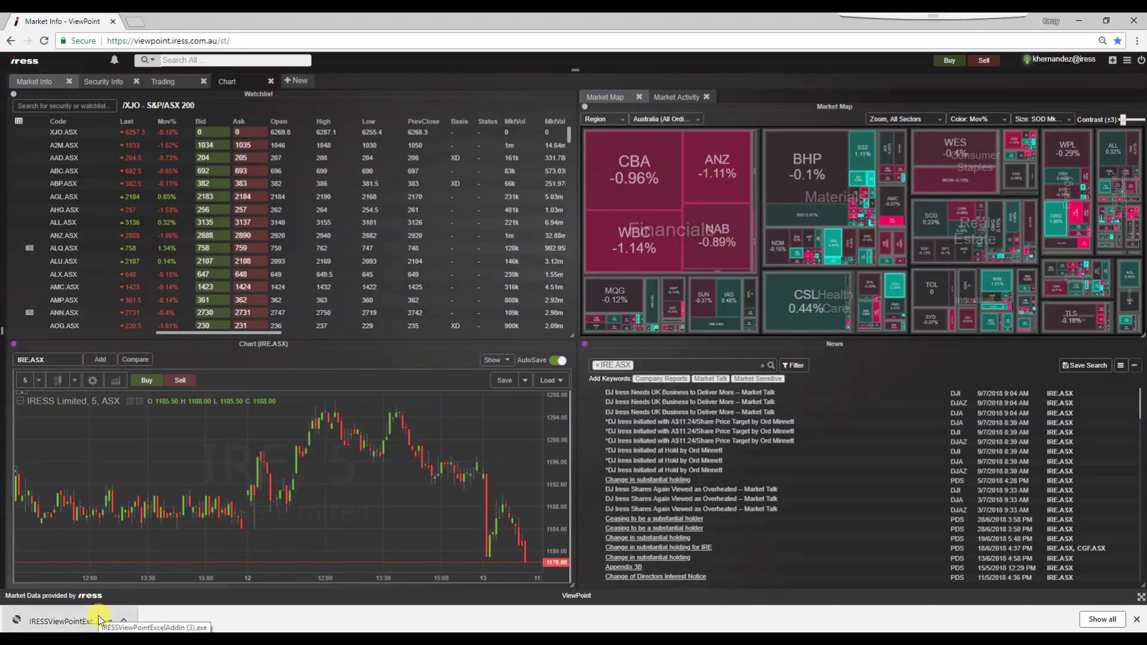
Run IRESSViewPointExcelAddIn (3).exe to install the ViewpointExcelAddin customization, then close the success message.
{"action": "left_click", "coordinate": [99, 621]}
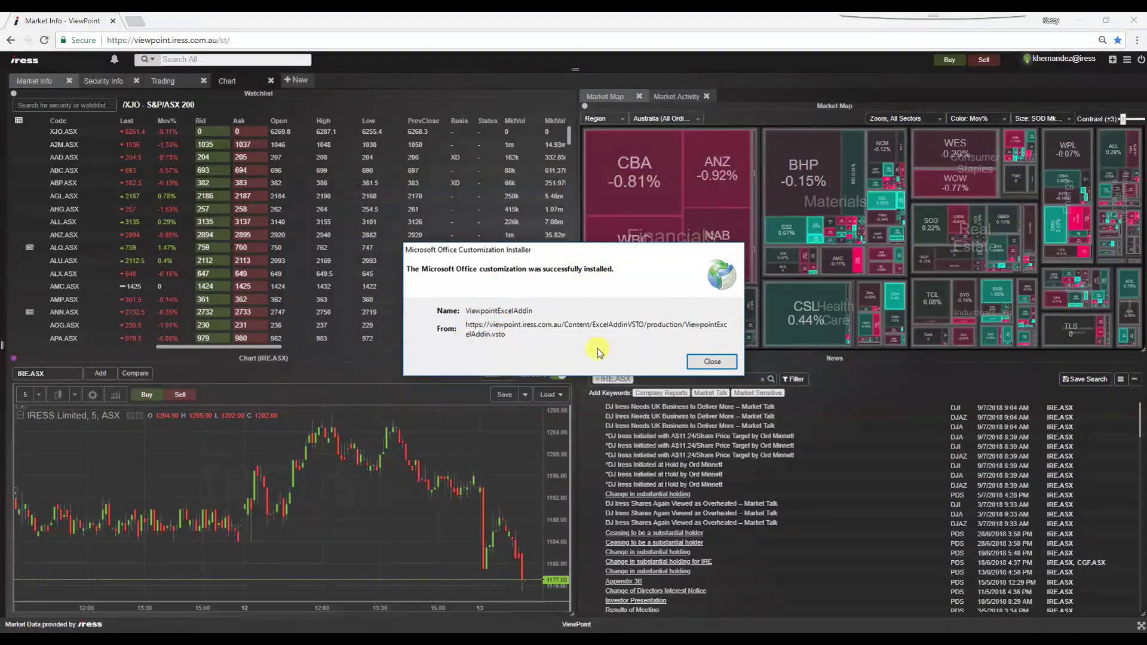
{"action": "left_click", "coordinate": [712, 362]}
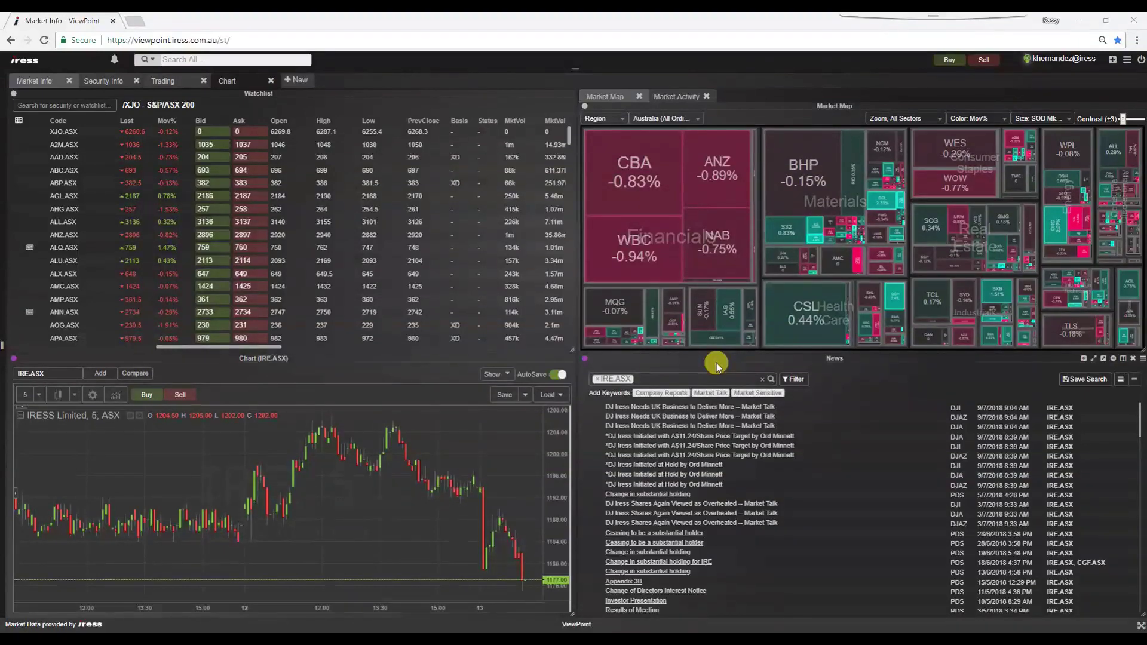
Maximize blank workbook Book1 and log in to IRESS ViewPoint from the Add-ins tab with the account password.
{"action": "key", "text": "alt+Tab"}
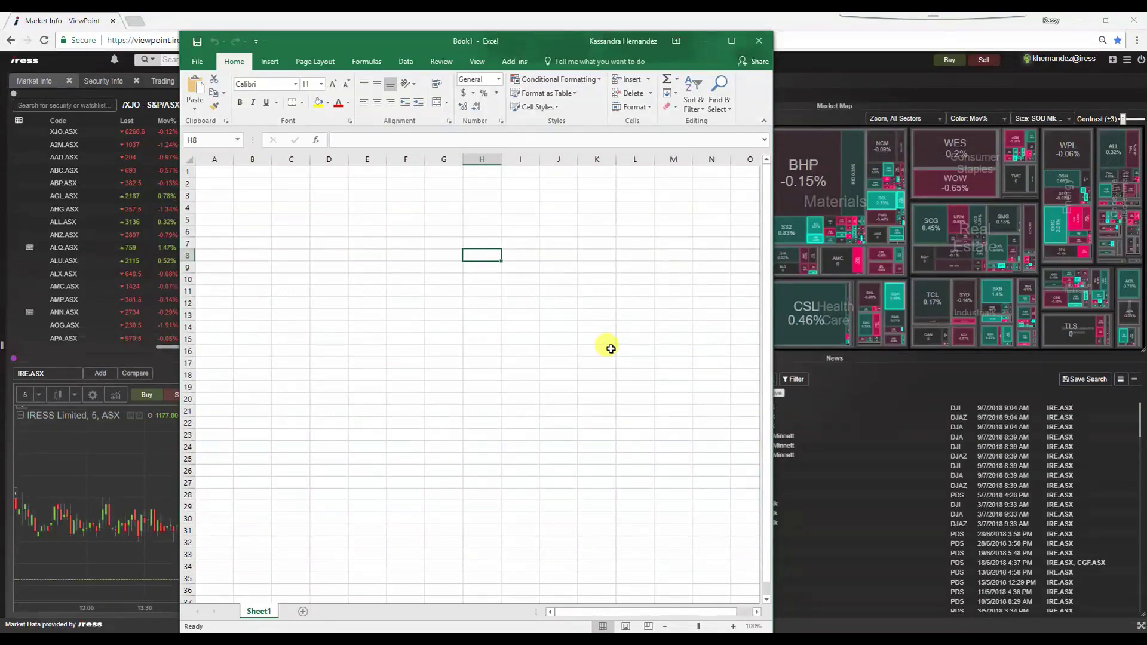
{"action": "left_click", "coordinate": [731, 40]}
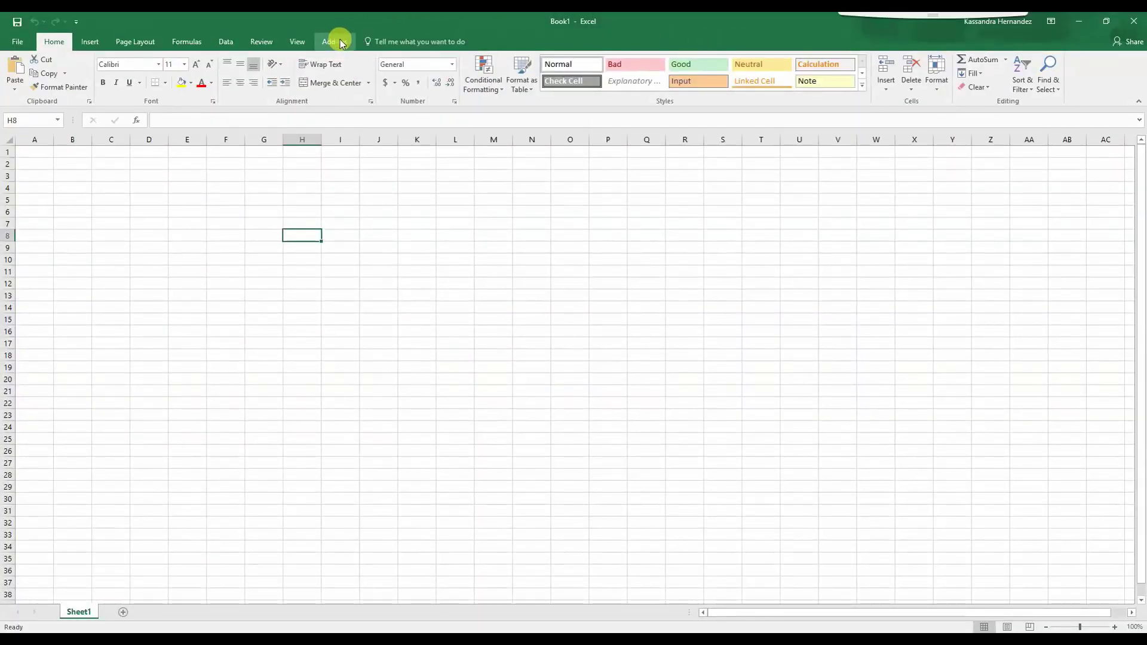
{"action": "left_click", "coordinate": [334, 41]}
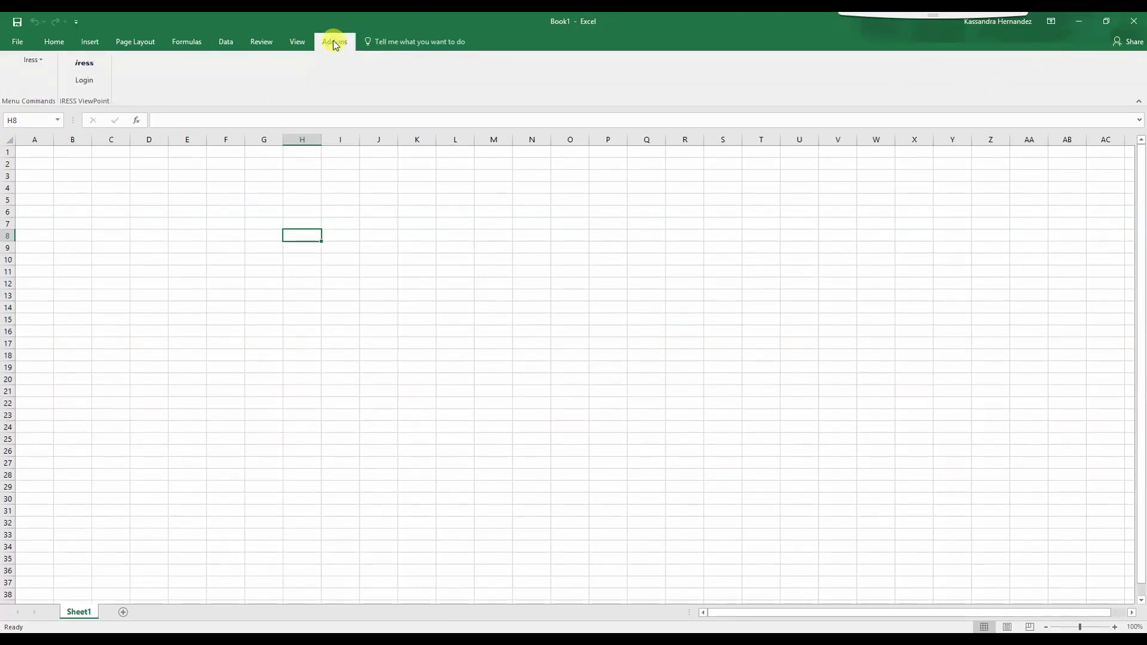
{"action": "left_click", "coordinate": [83, 83]}
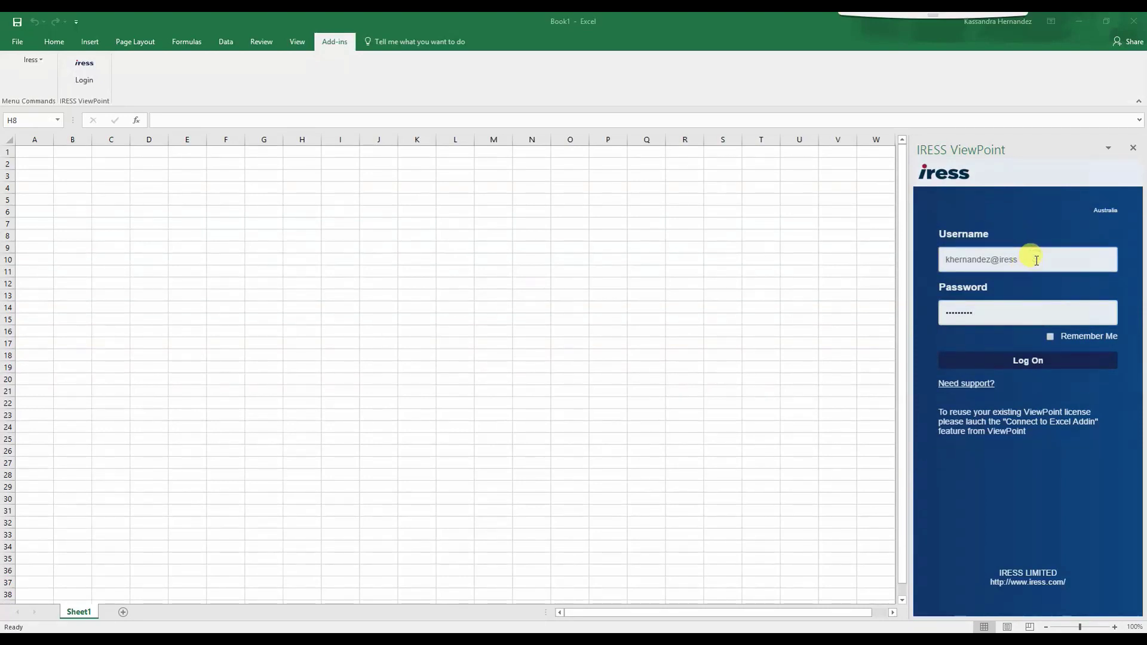
{"action": "left_click", "coordinate": [987, 304]}
{"action": "left_click", "coordinate": [1022, 365]}
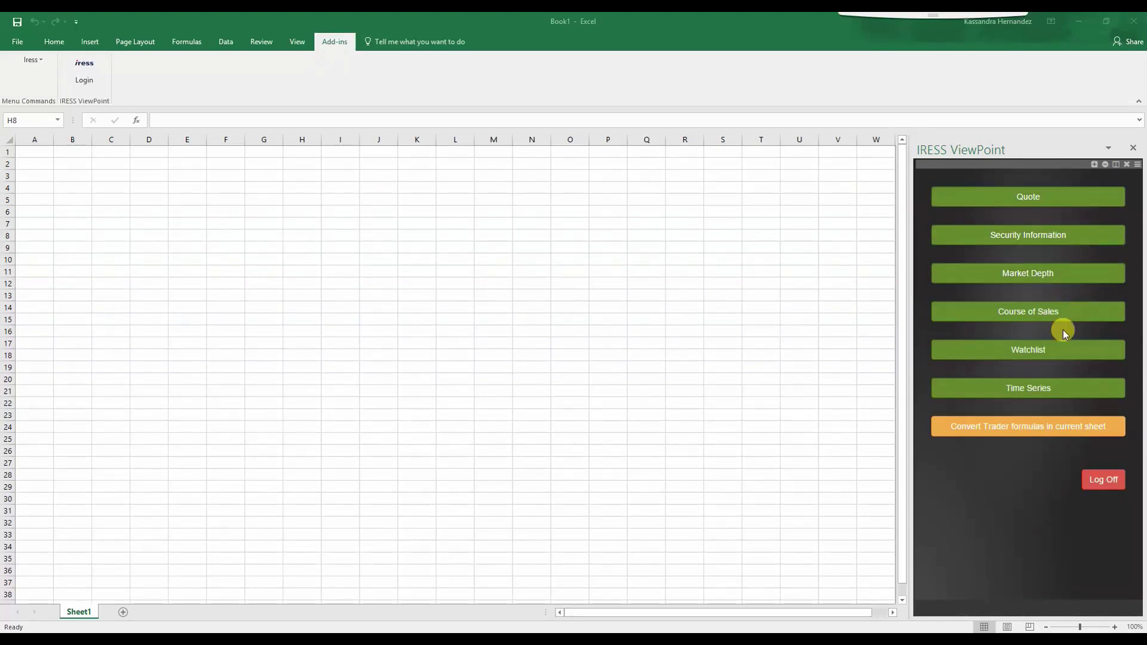
Open the add-in's Quote form and pick security code IRE.ASX from the suggestions.
{"action": "left_click", "coordinate": [1045, 199]}
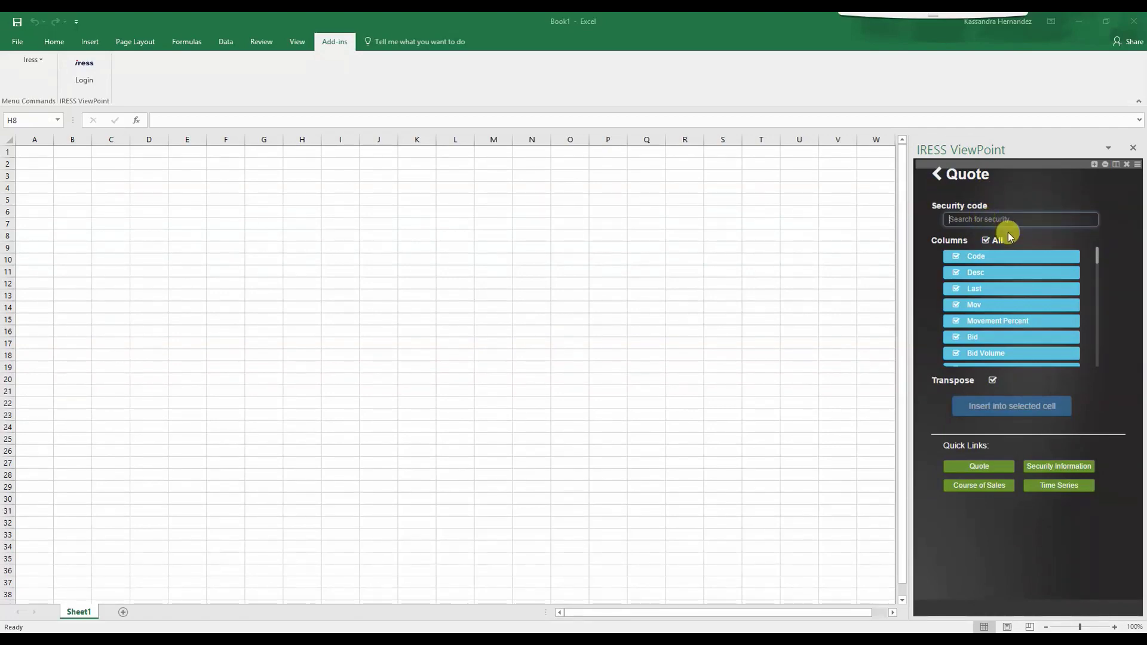
{"action": "type", "text": "IRE.ASX"}
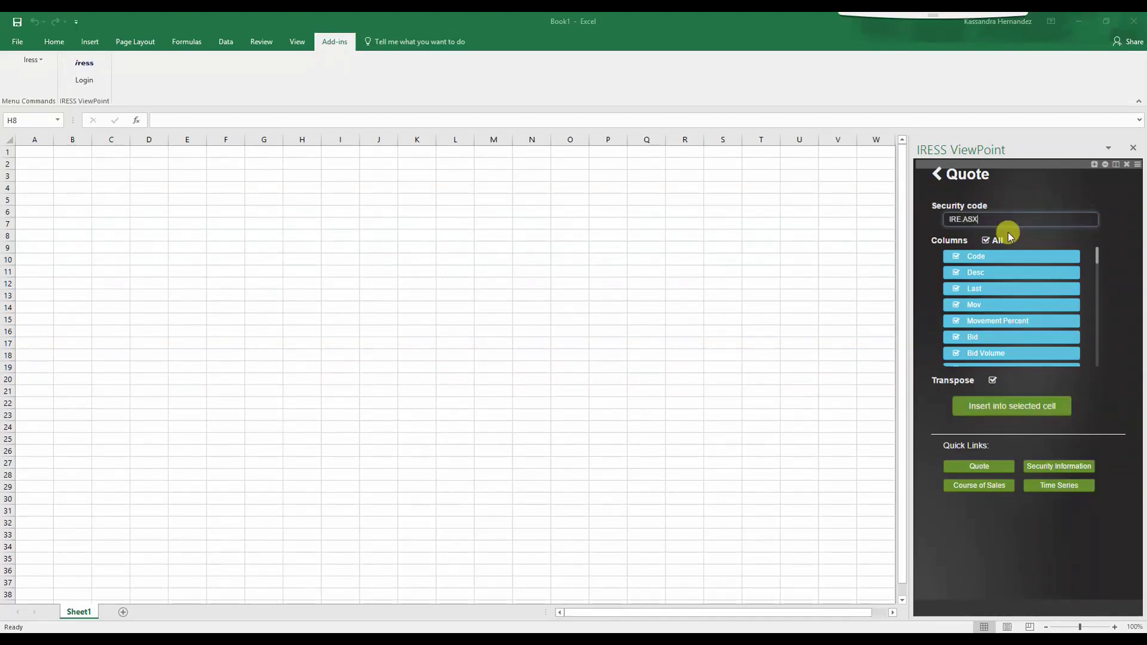
{"action": "left_click", "coordinate": [1012, 259]}
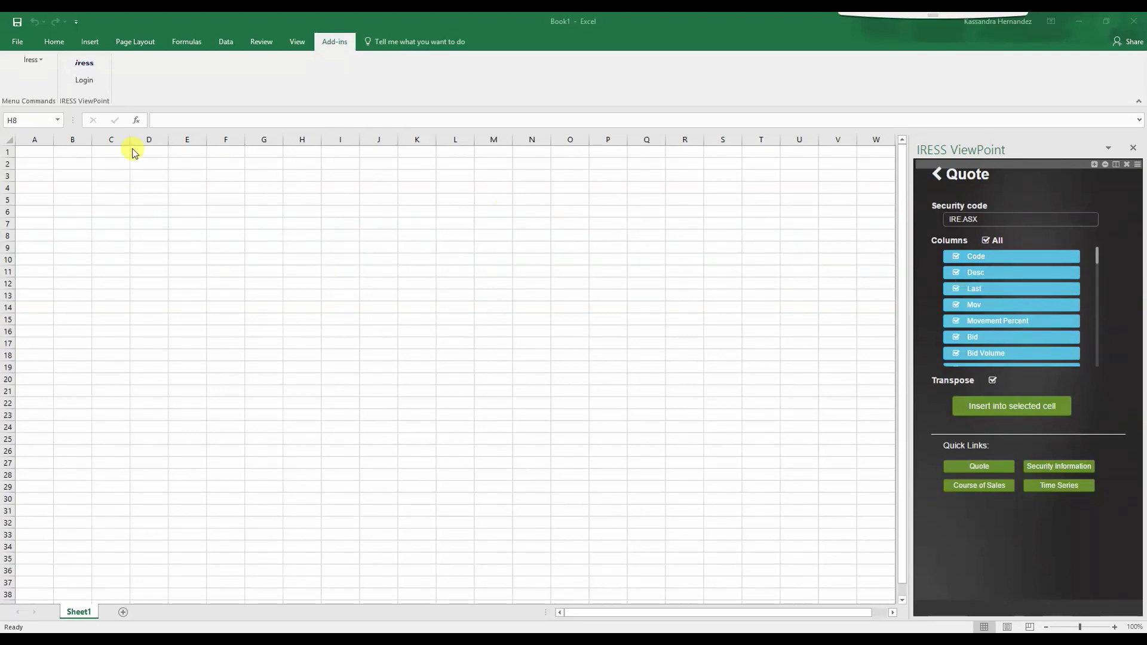
Insert the transposed IRE.ASX quote, including DS, at A2, then autofit columns A and B.
{"action": "left_click", "coordinate": [33, 163]}
{"action": "left_click", "coordinate": [33, 163]}
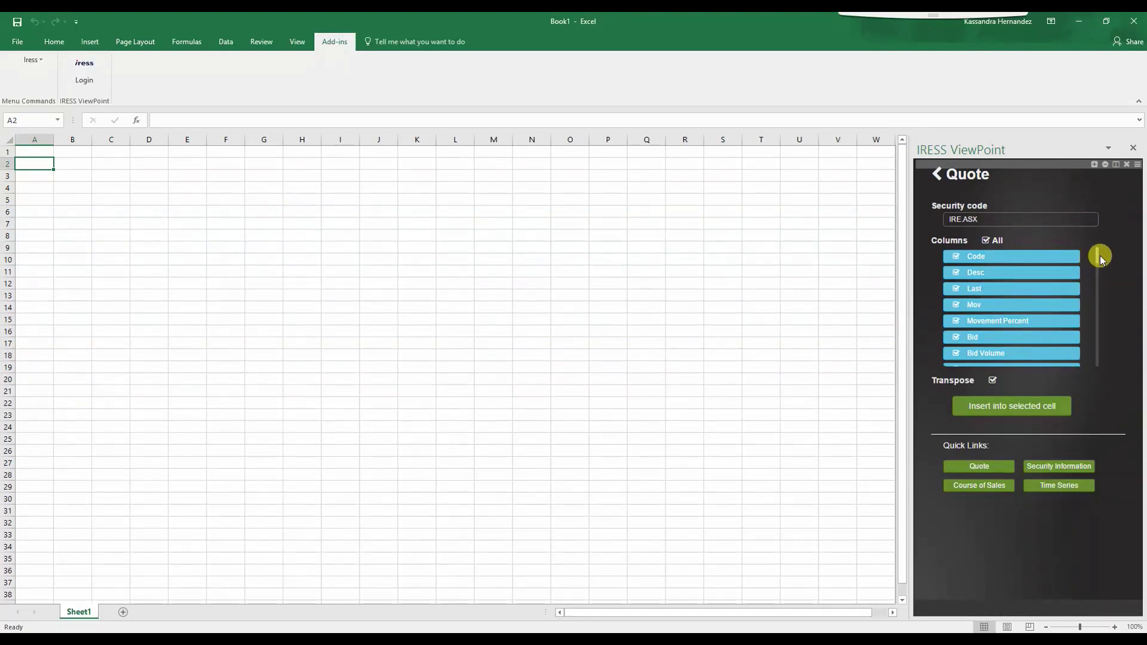
{"action": "left_click_drag", "start_coordinate": [1101, 258], "coordinate": [1101, 322]}
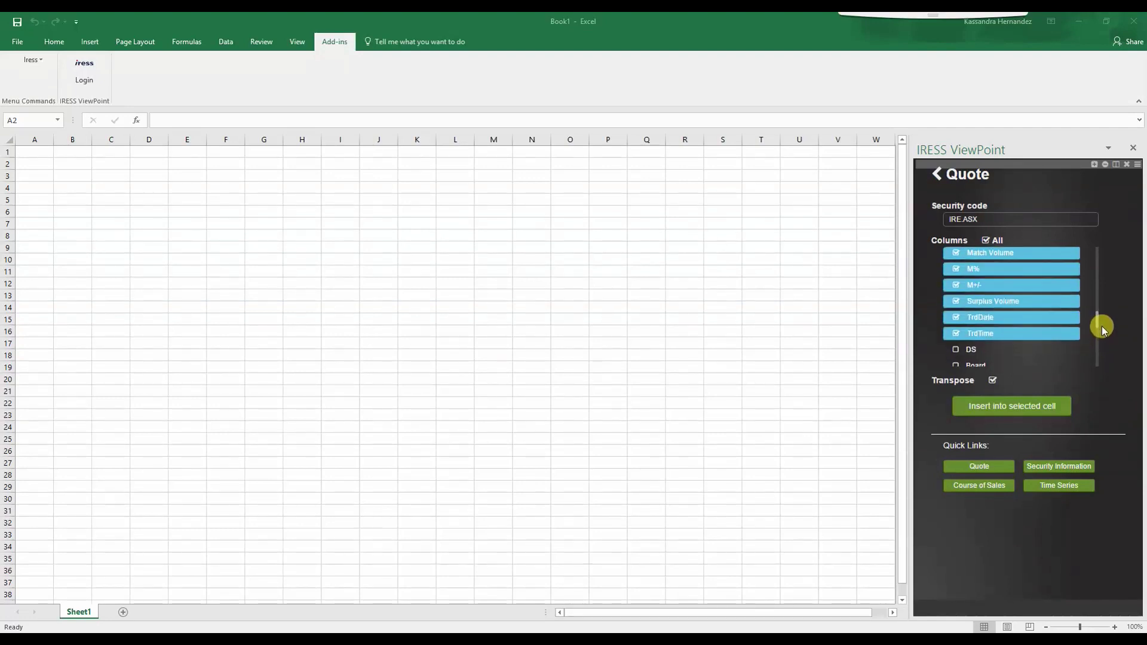
{"action": "left_click", "coordinate": [960, 354]}
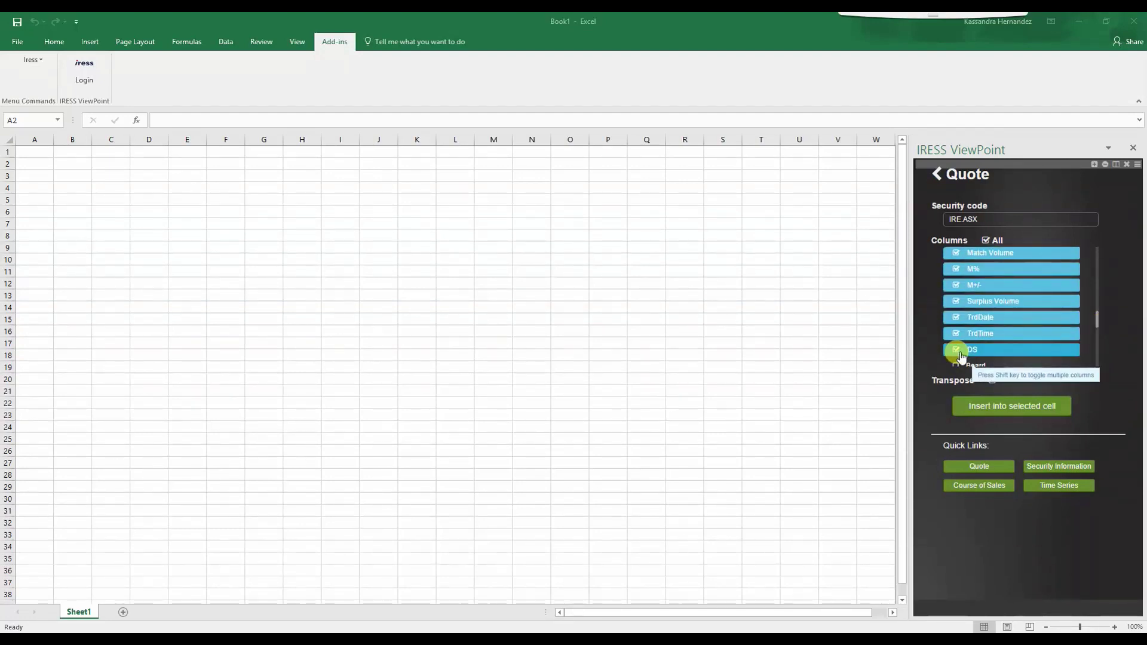
{"action": "left_click", "coordinate": [1022, 411]}
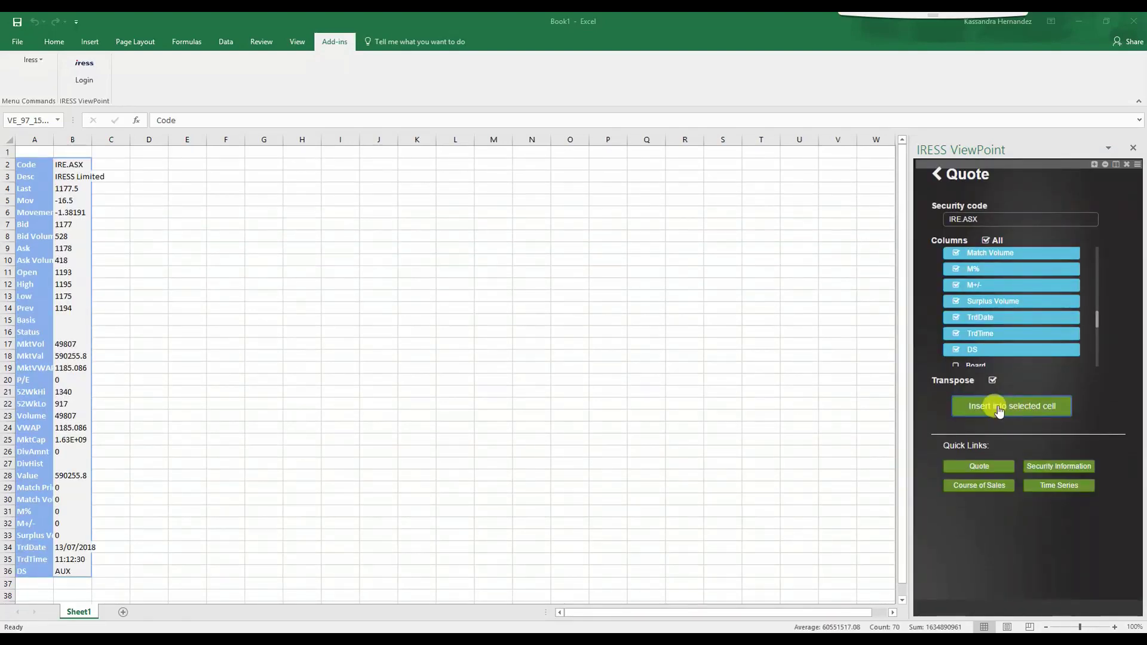
{"action": "double_click", "coordinate": [57, 140]}
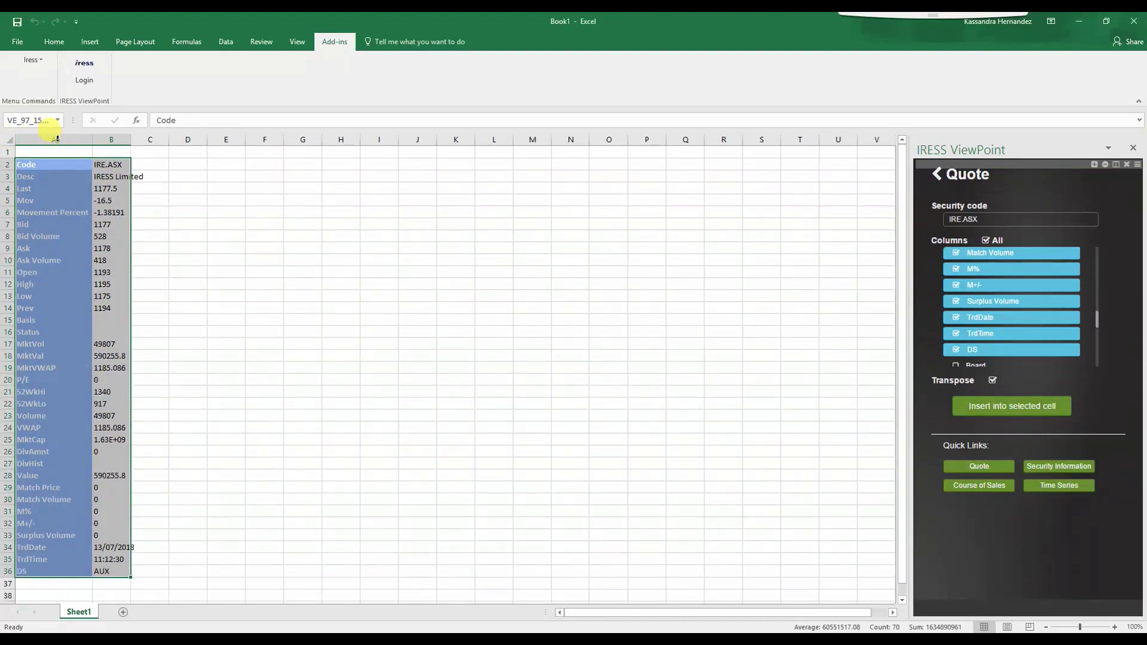
{"action": "double_click", "coordinate": [130, 140]}
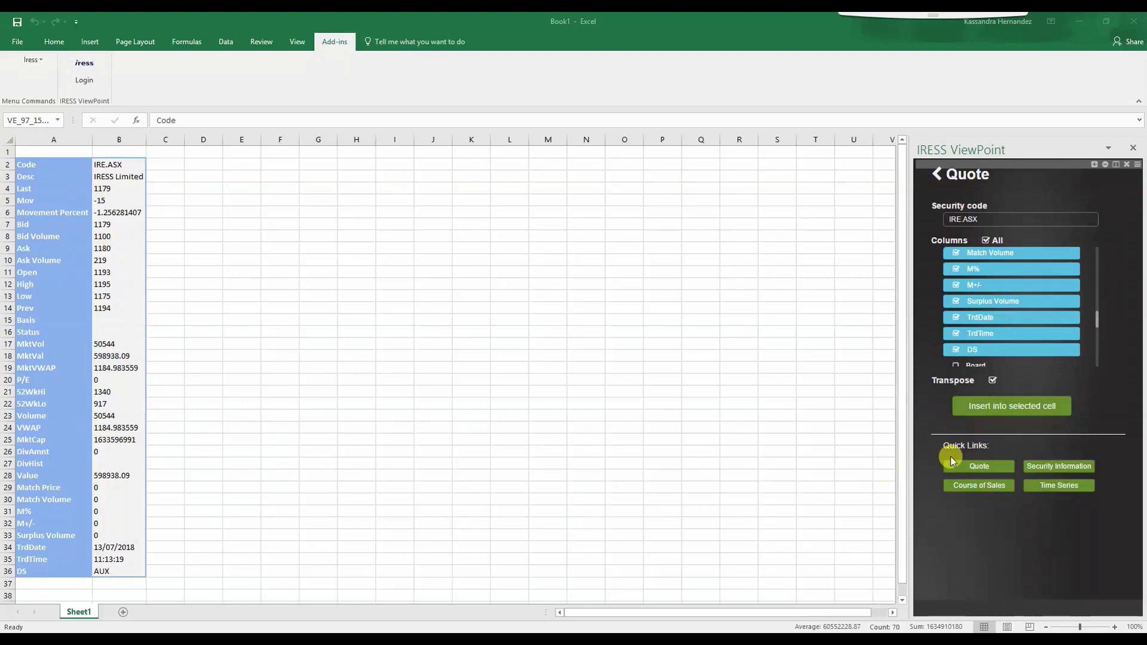
Insert a non-transposed IRE.ASX quote at E2, filling E2:AM3 with fields across row 2.
{"action": "key", "text": "F2"}
{"action": "left_click", "coordinate": [242, 164]}
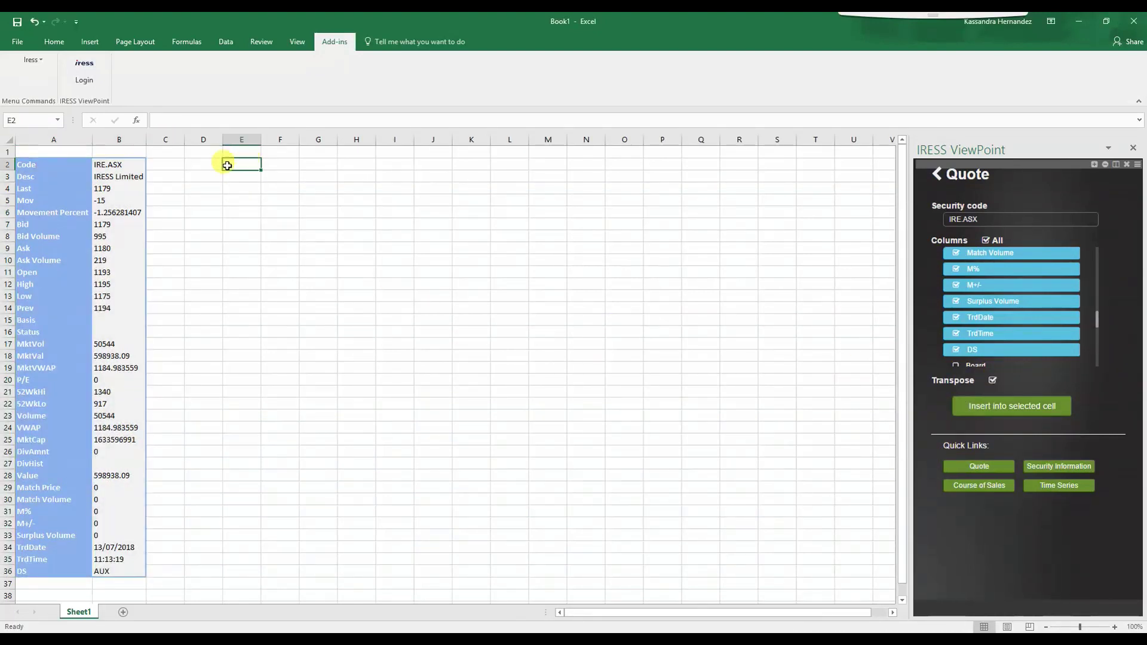
{"action": "left_click", "coordinate": [992, 382]}
{"action": "left_click", "coordinate": [1009, 409]}
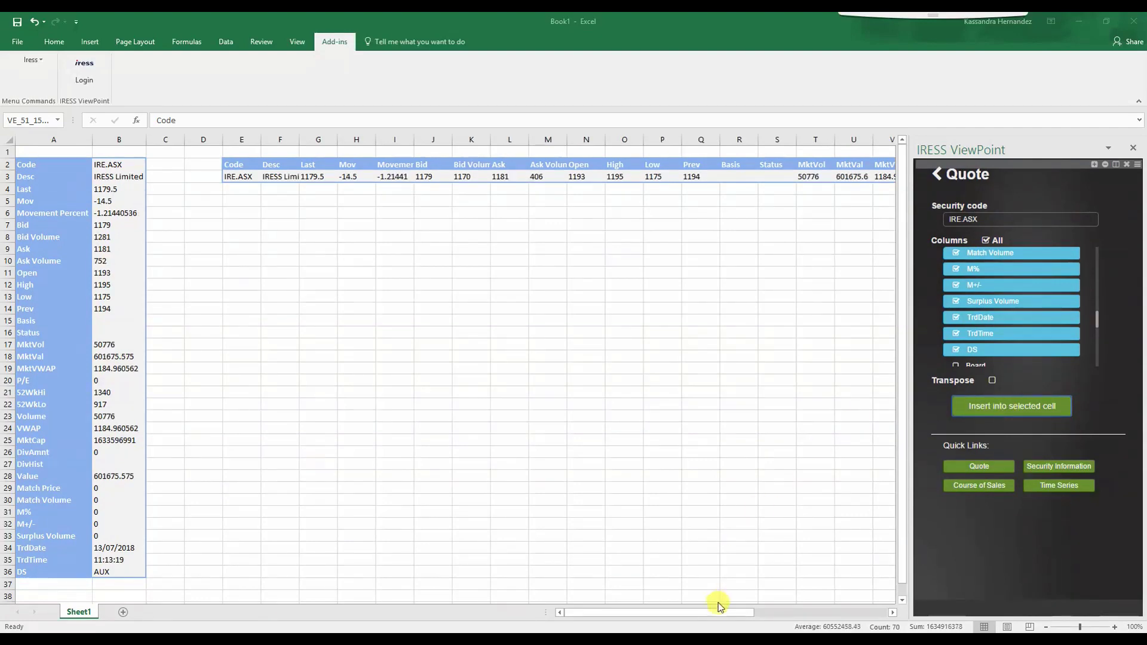
{"action": "left_click_drag", "start_coordinate": [700, 609], "coordinate": [621, 592]}
{"action": "left_click", "coordinate": [288, 292]}
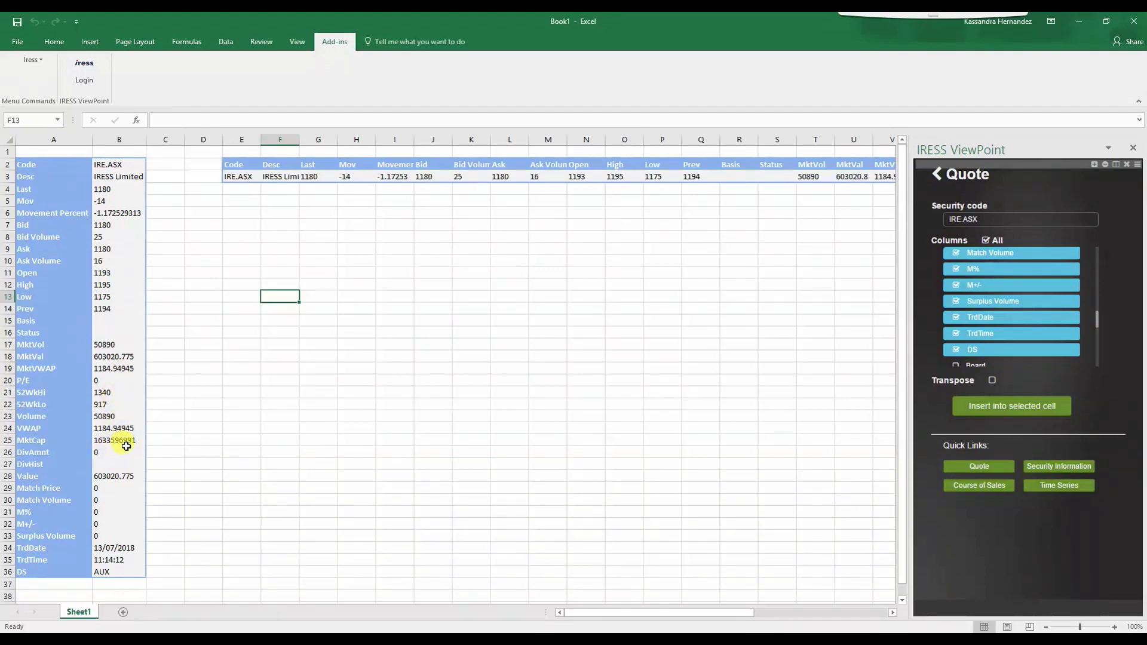
Open the Security Information, Watchlist and Time Series forms in turn, returning to the option list each time.
{"action": "left_click", "coordinate": [937, 177]}
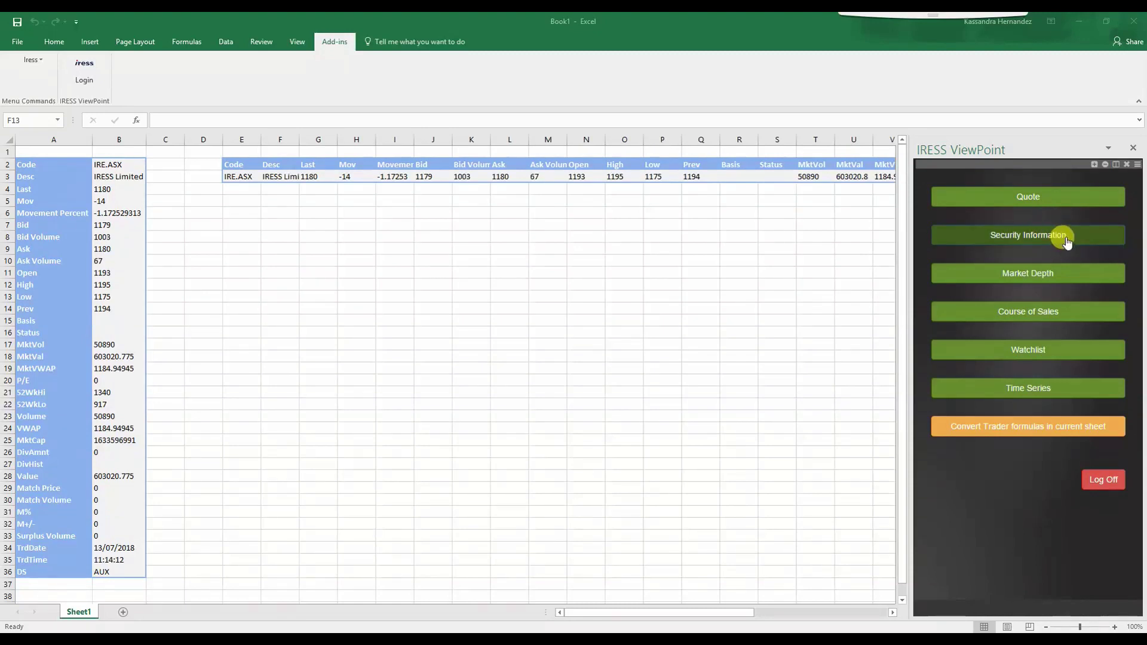
{"action": "left_click", "coordinate": [1067, 241]}
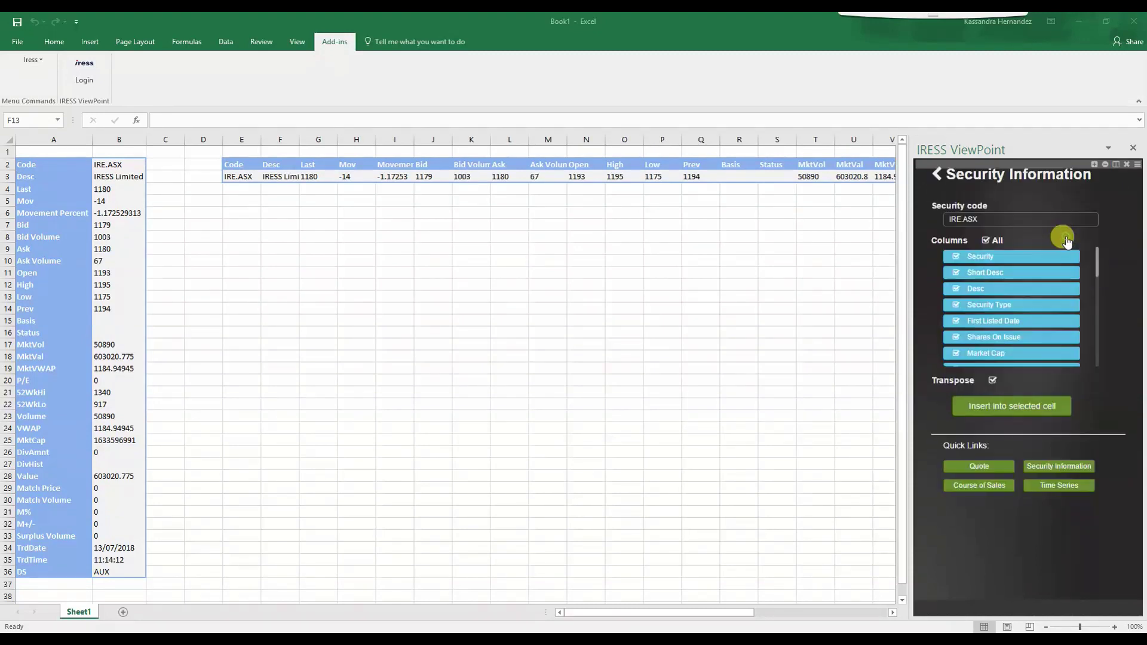
{"action": "left_click", "coordinate": [936, 174]}
{"action": "left_click", "coordinate": [1081, 351]}
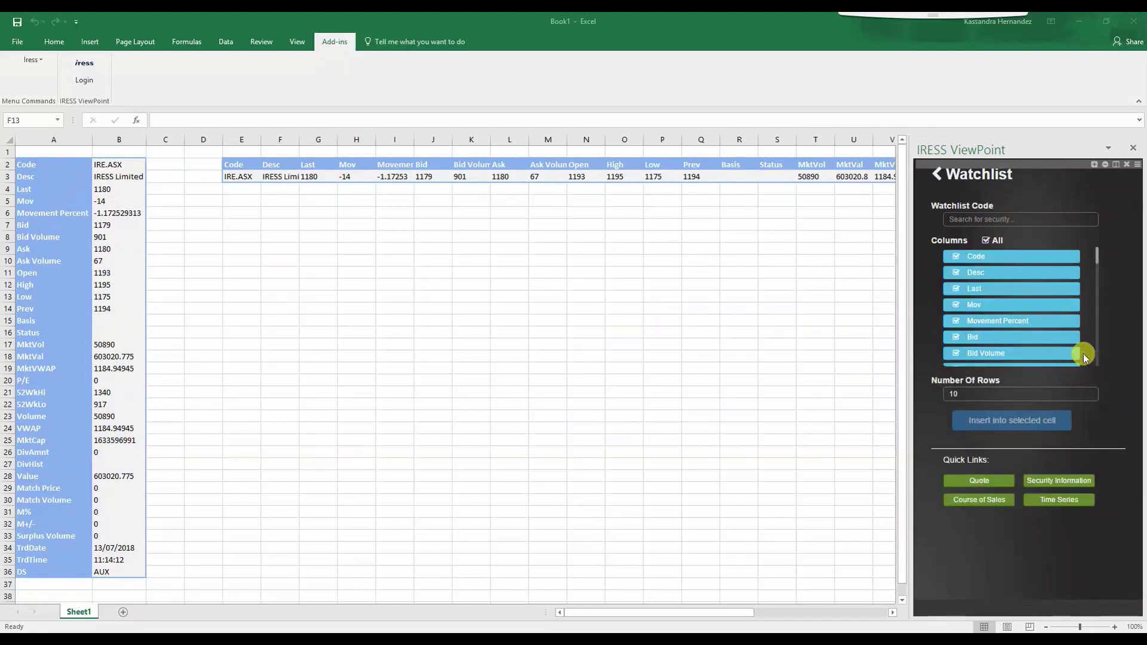
{"action": "left_click", "coordinate": [936, 175]}
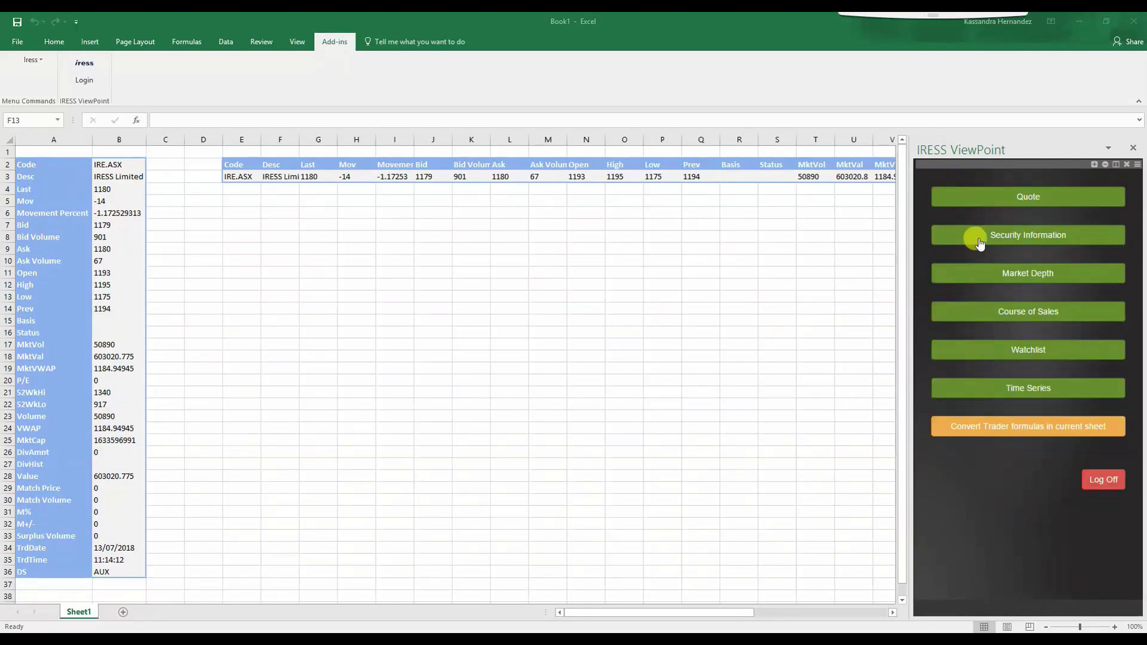
{"action": "left_click", "coordinate": [1024, 386]}
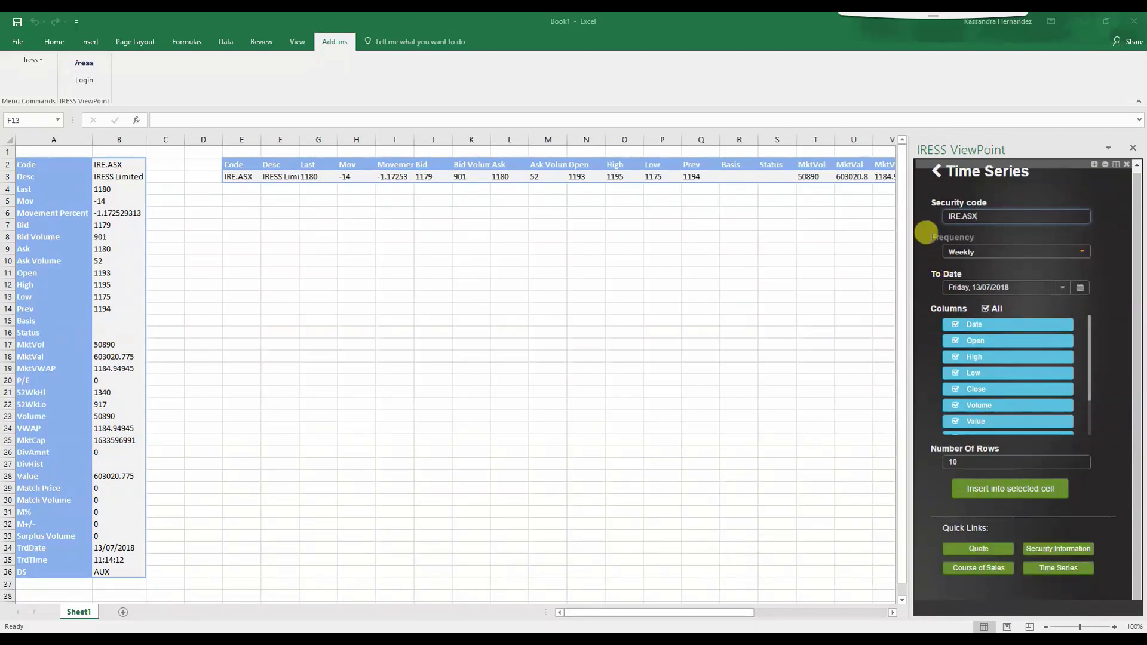
{"action": "left_click", "coordinate": [937, 172]}
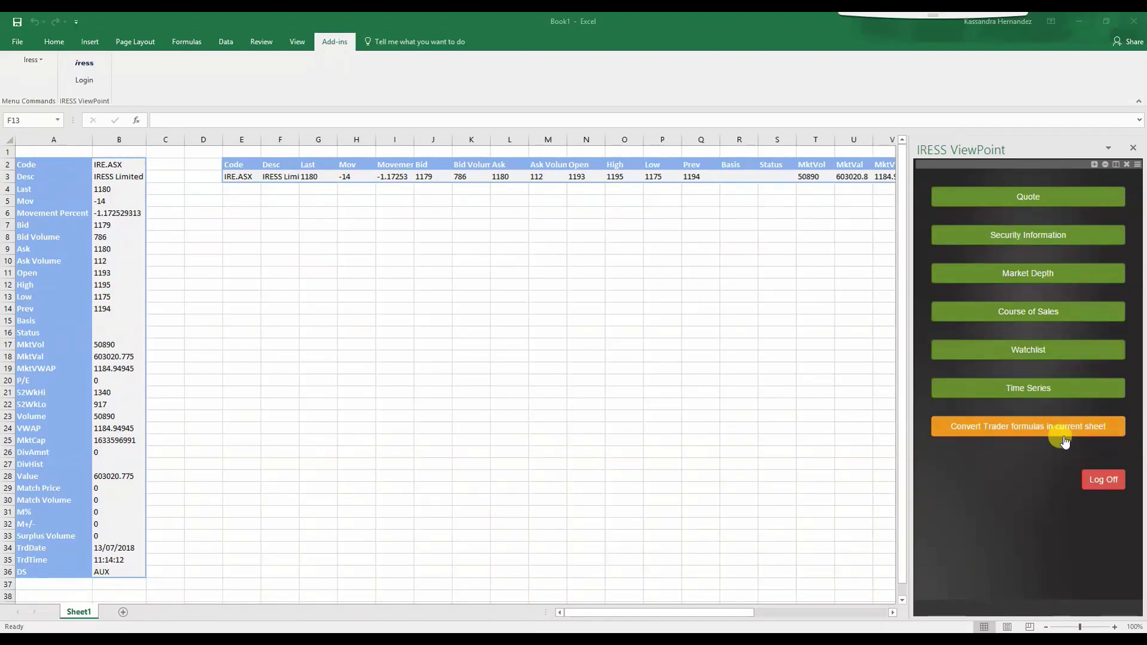
In ViewPoint's Help Centre, open Topic Help > Excel Add-in > The Excel Add-In FAQ.
{"action": "left_click_drag", "start_coordinate": [657, 24], "coordinate": [681, 273]}
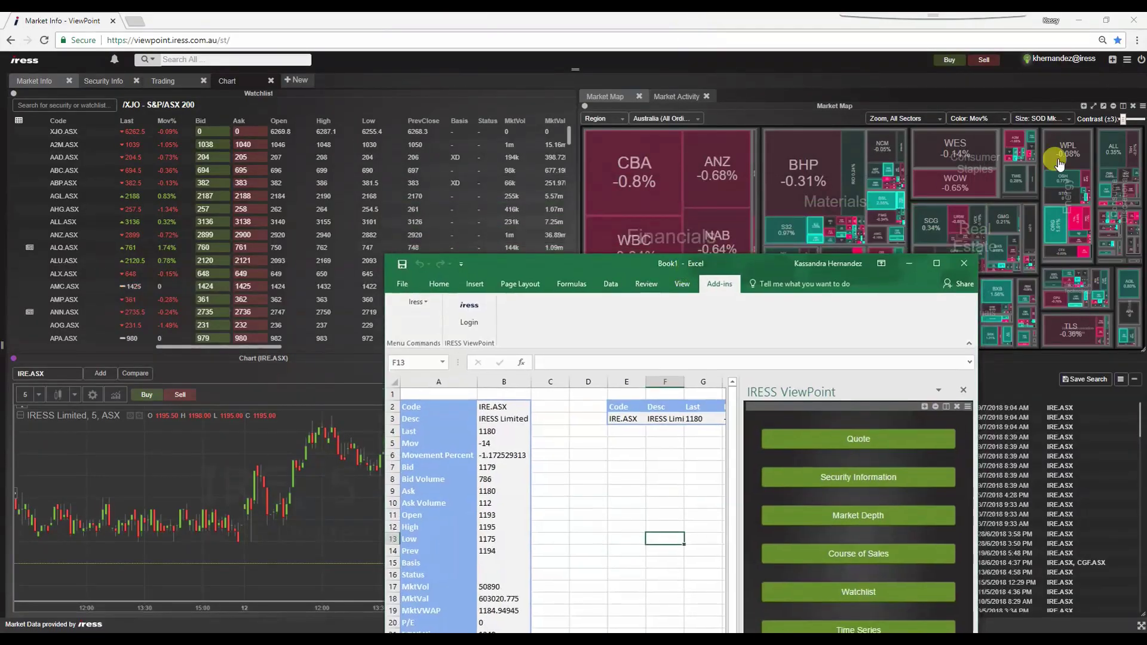
{"action": "left_click", "coordinate": [1121, 73]}
{"action": "left_click", "coordinate": [1126, 60]}
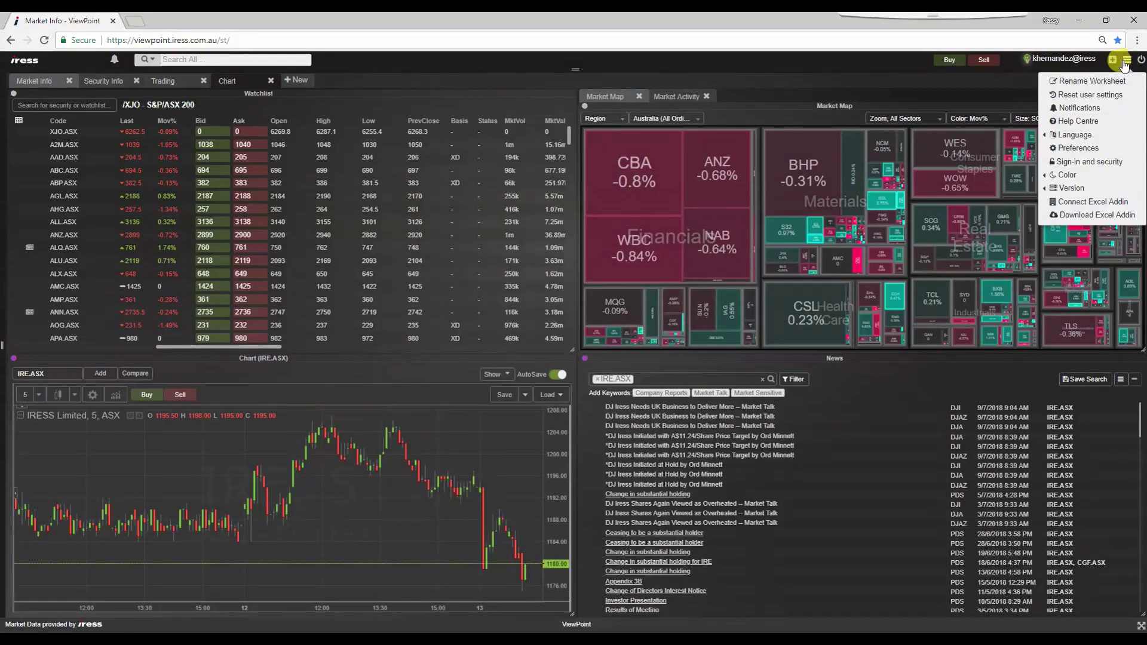
{"action": "left_click", "coordinate": [1084, 121]}
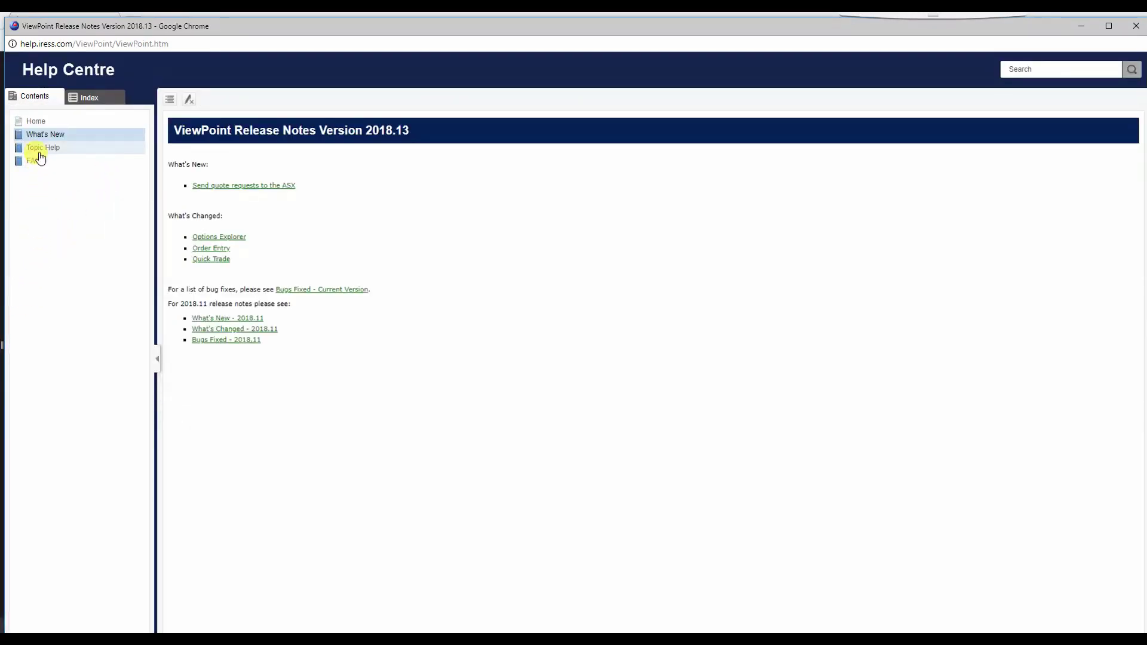
{"action": "left_click", "coordinate": [40, 150]}
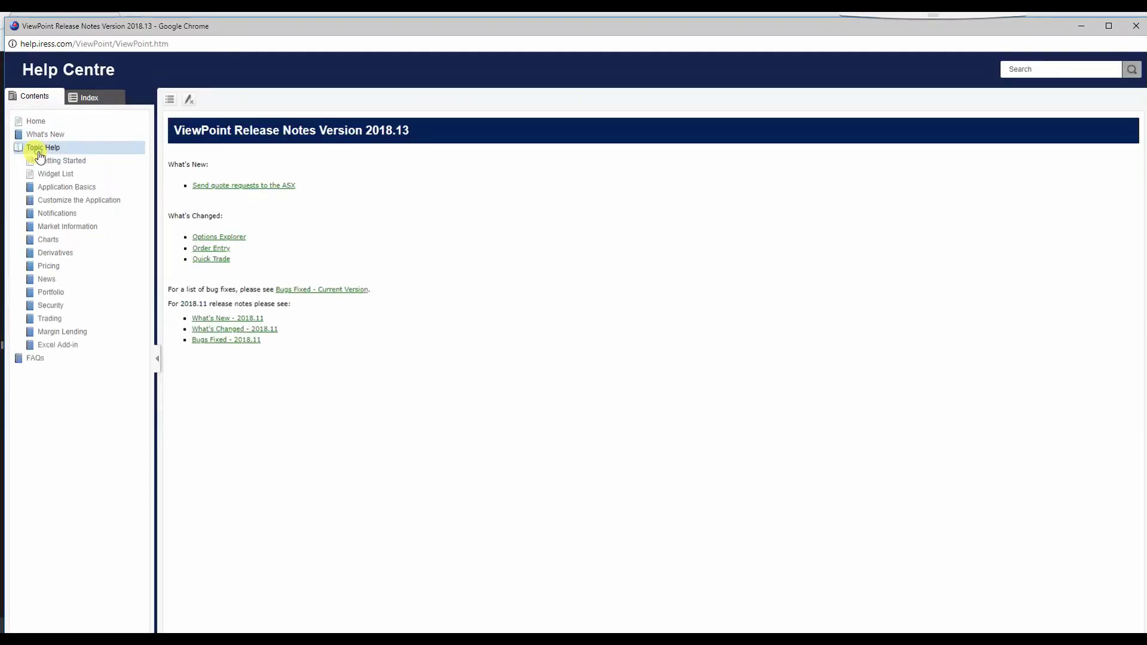
{"action": "left_click", "coordinate": [66, 346]}
{"action": "left_click", "coordinate": [87, 398]}
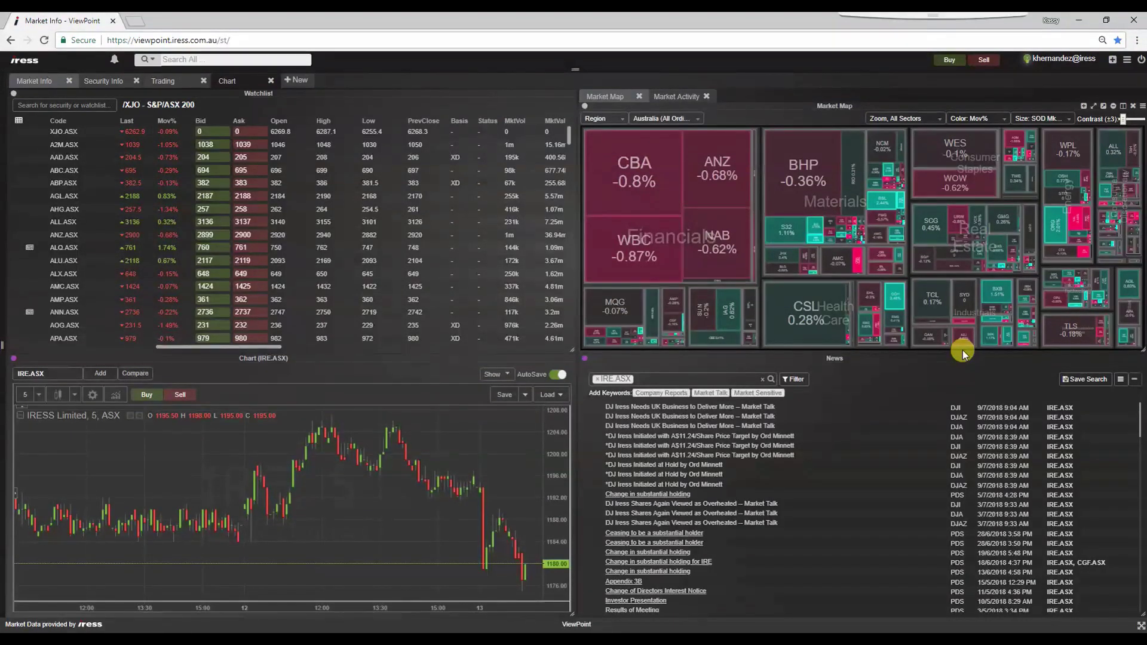
Choose Connect Excel Addin from the ViewPoint menu and accept its prompt.
{"action": "left_click", "coordinate": [1126, 60]}
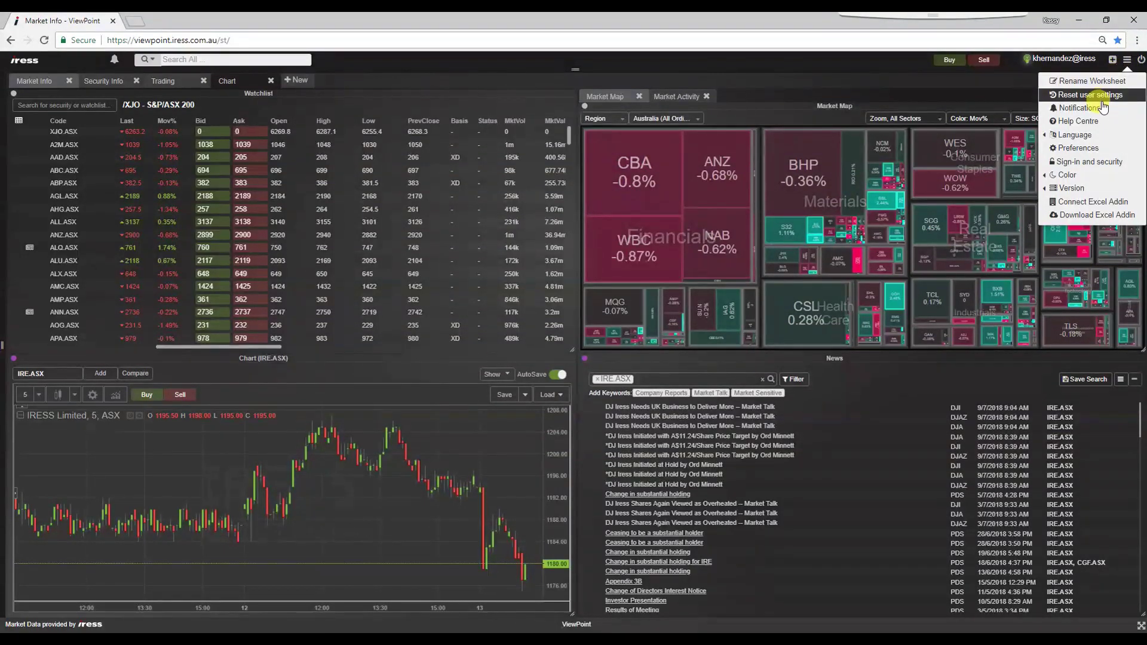
{"action": "left_click", "coordinate": [1102, 203]}
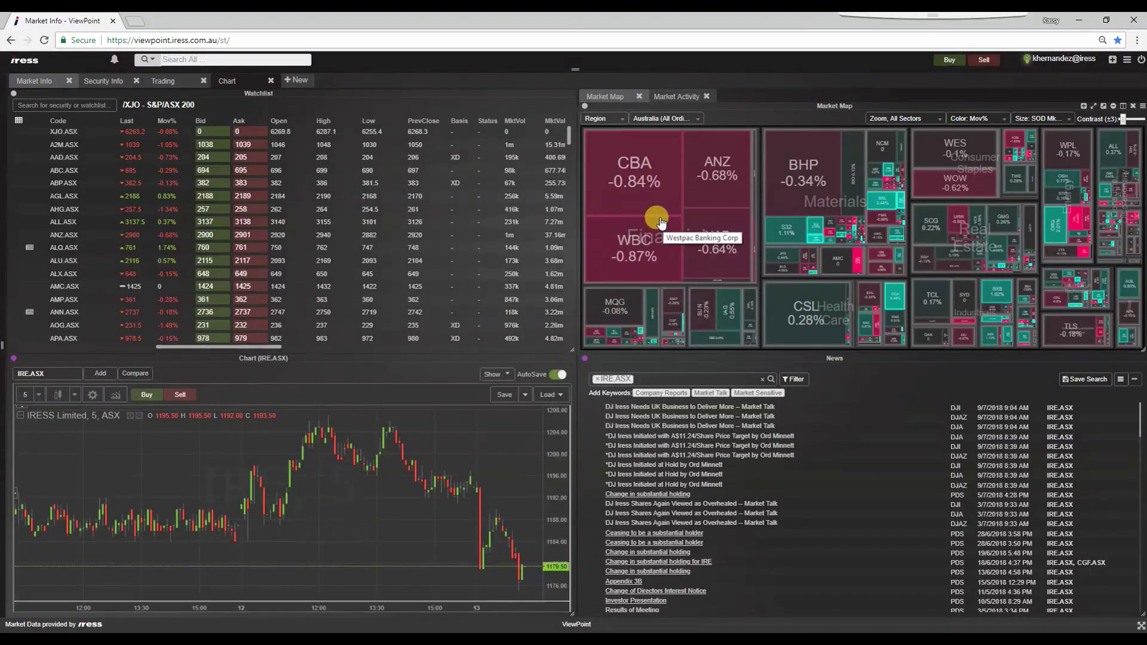
Restore Book1 full screen after checking ViewPoint's menu, then select cell E4 below the horizontal table.
{"action": "left_click", "coordinate": [372, 627]}
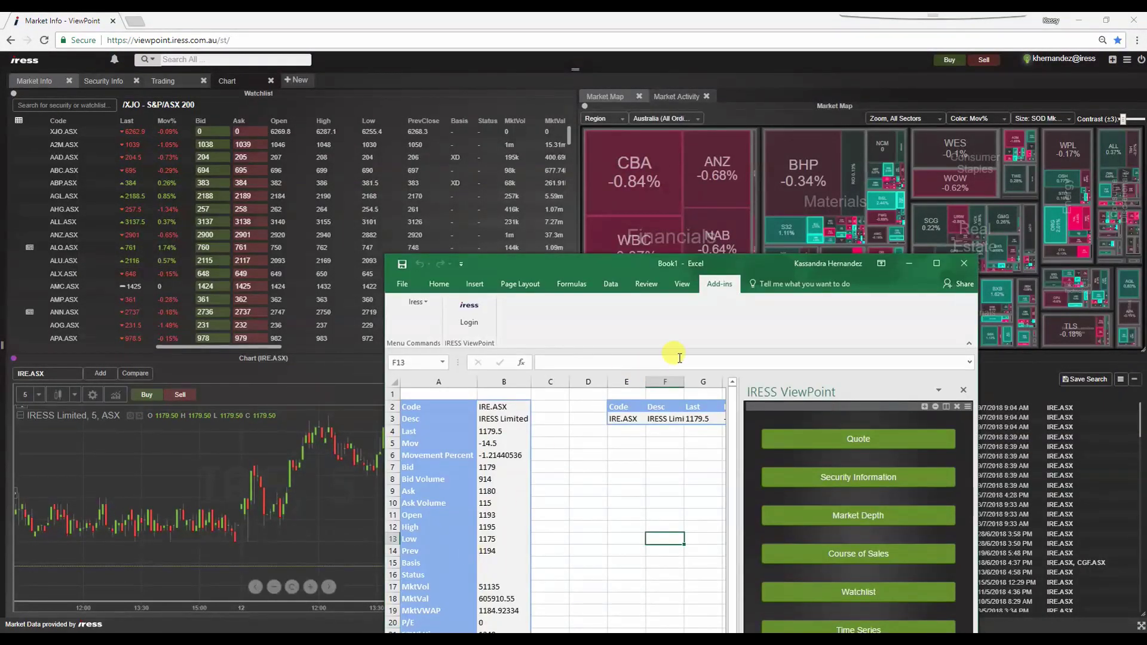
{"action": "left_click", "coordinate": [936, 263]}
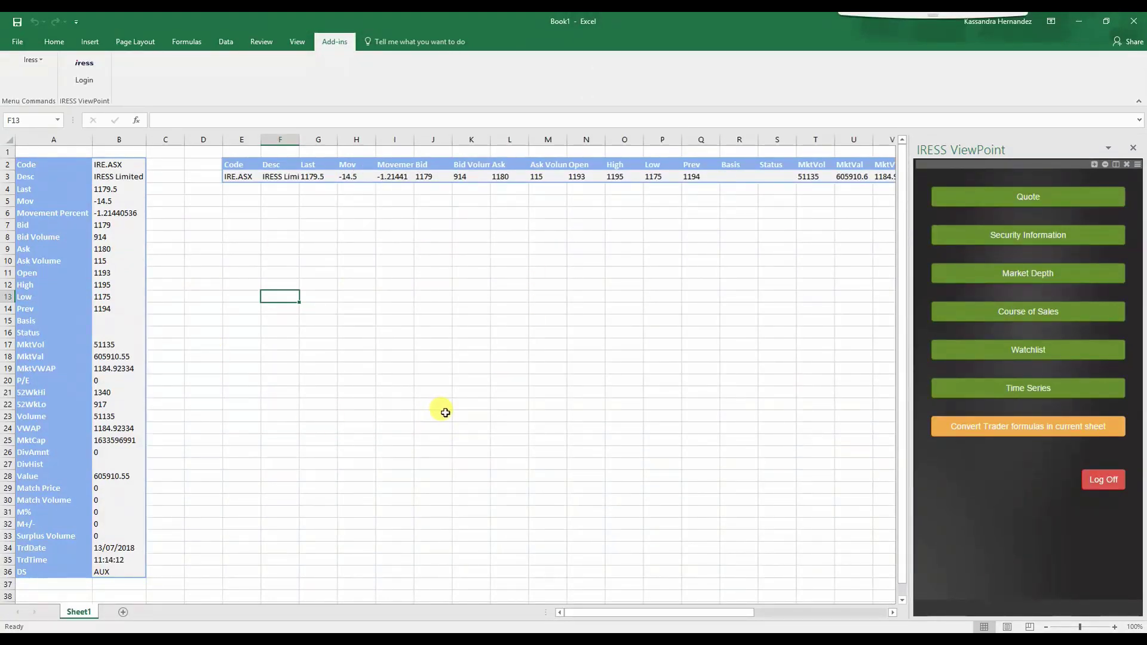
{"action": "left_click", "coordinate": [1077, 21]}
{"action": "left_click", "coordinate": [1126, 62]}
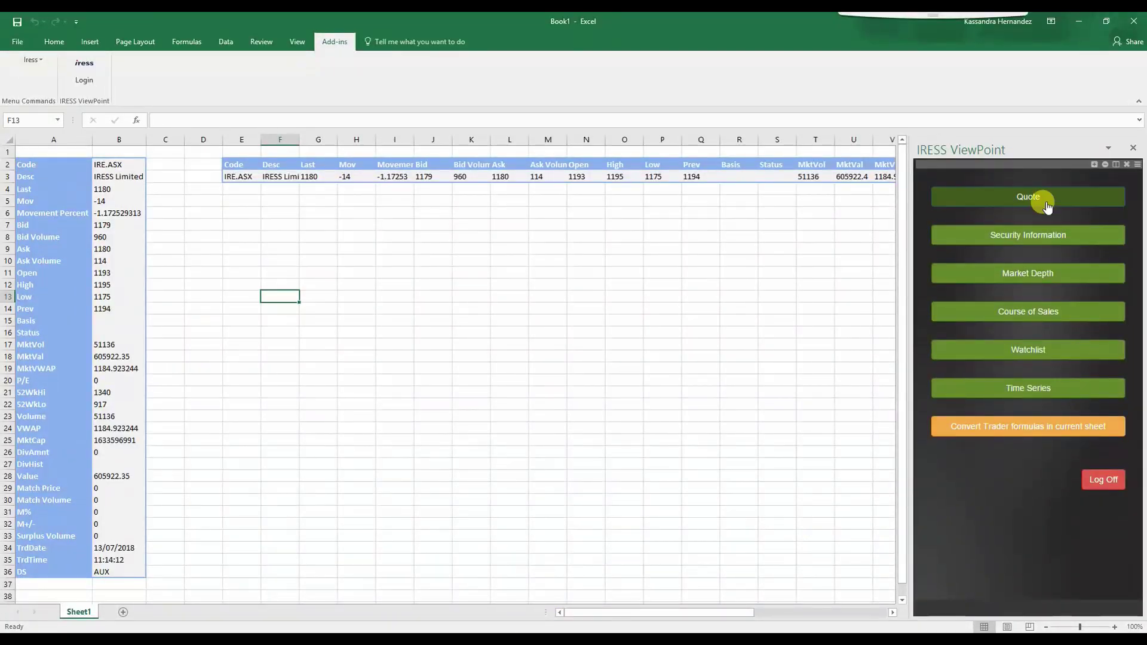
{"action": "left_click", "coordinate": [239, 192]}
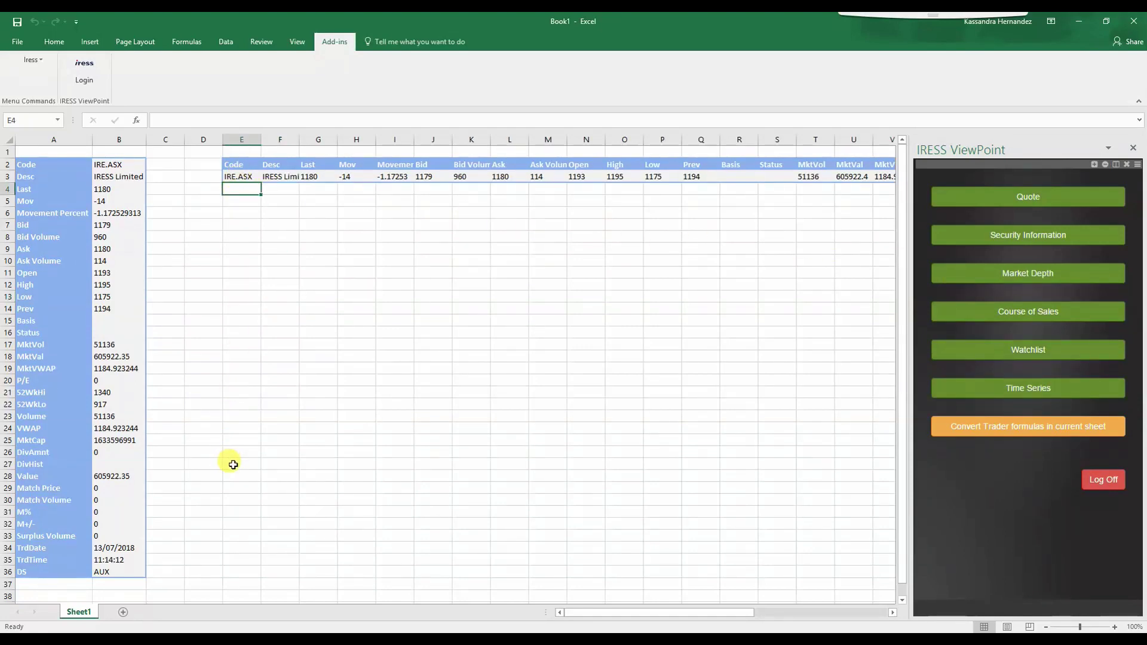